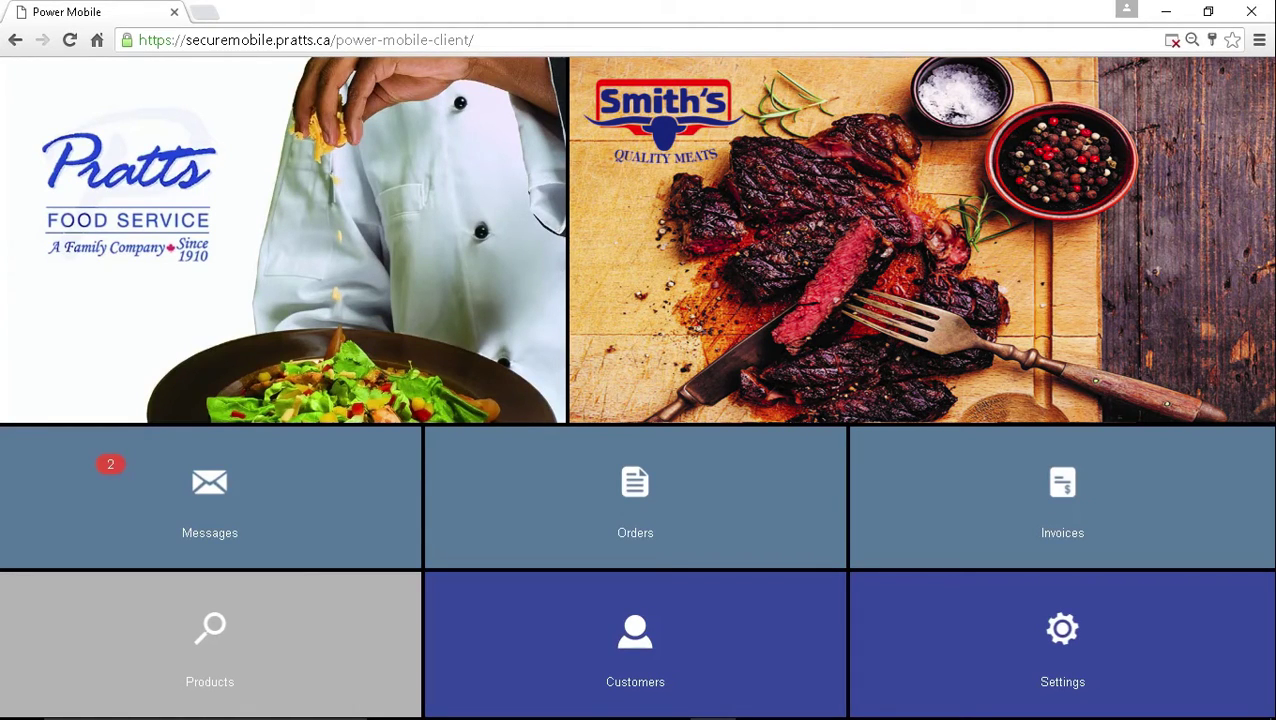
# Open the Orders tile to list the customer's 3 confirmed orders.
pyautogui.click(704, 508)
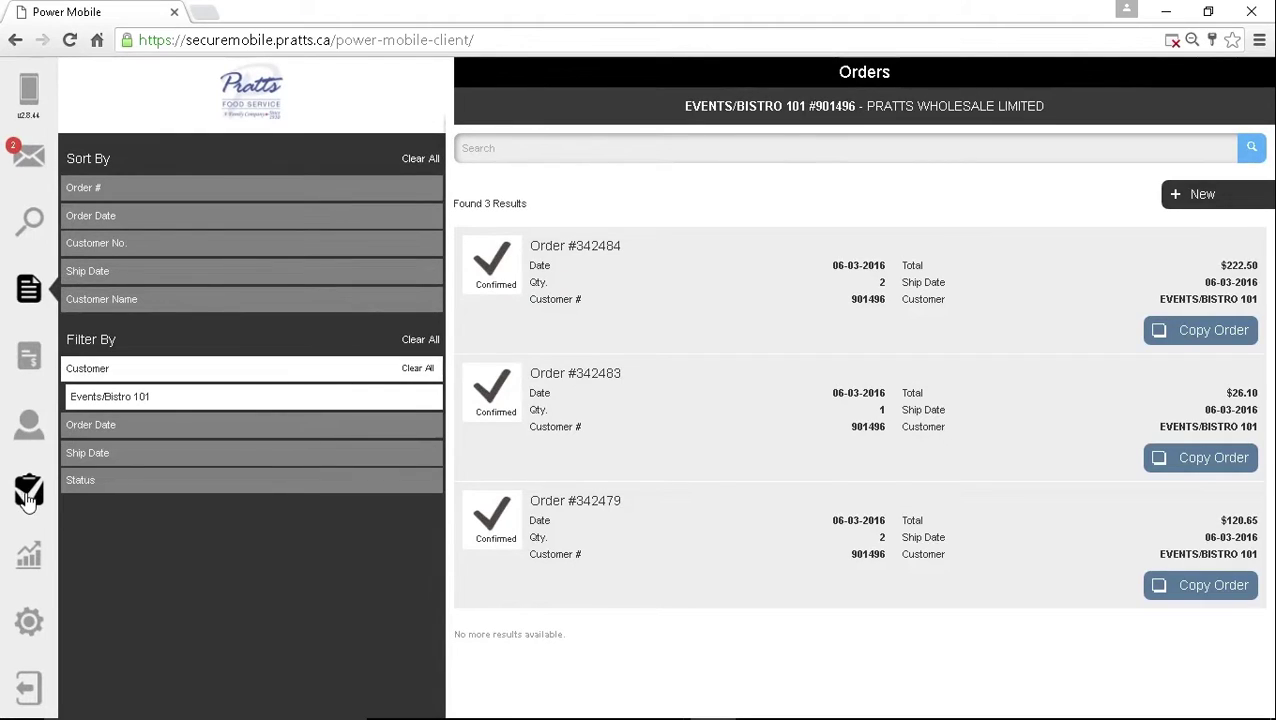
# Go to Inventories and create a new inventory count listing 39 products.
pyautogui.click(29, 495)
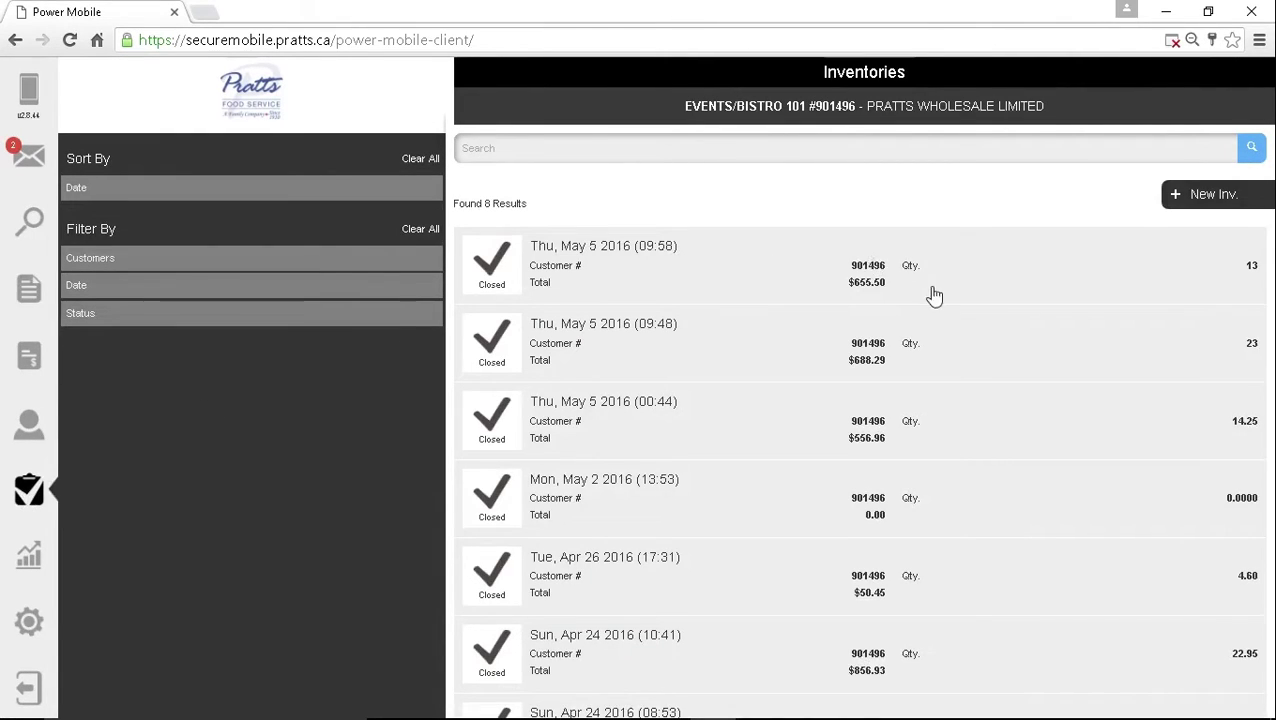
pyautogui.click(1197, 202)
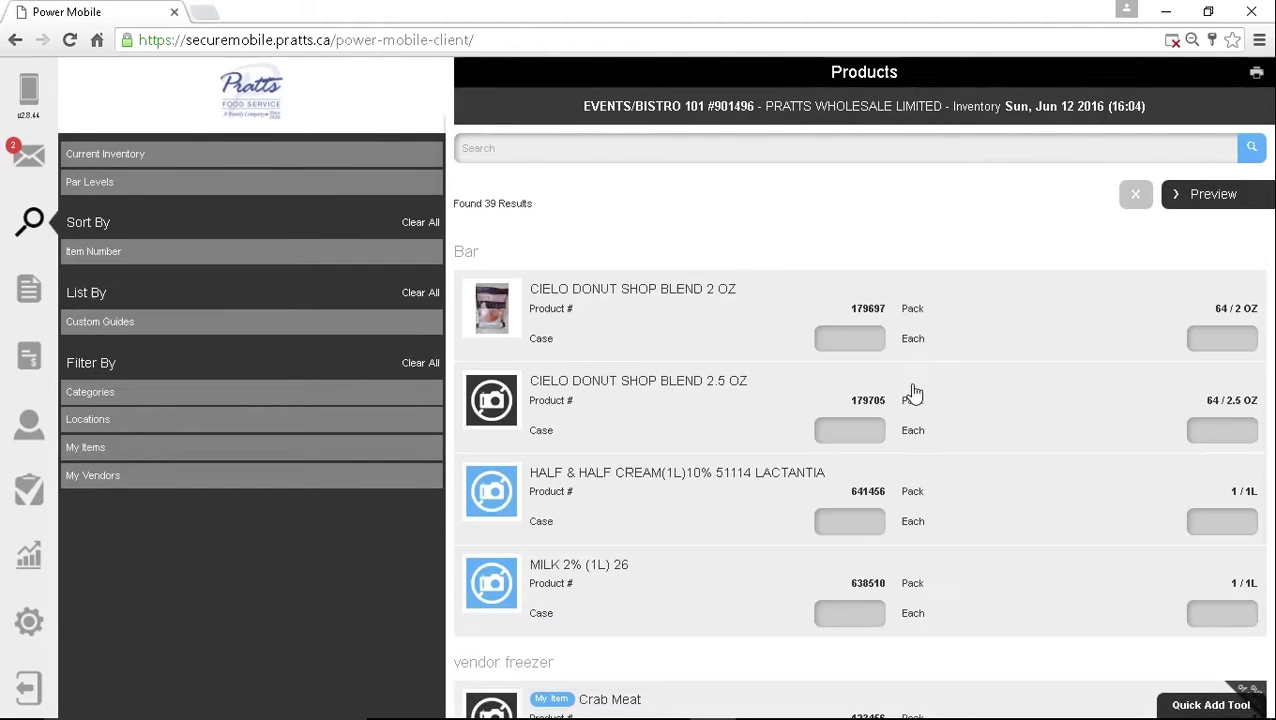
pyautogui.scroll(-5, 911, 398)
pyautogui.scroll(6, 911, 398)
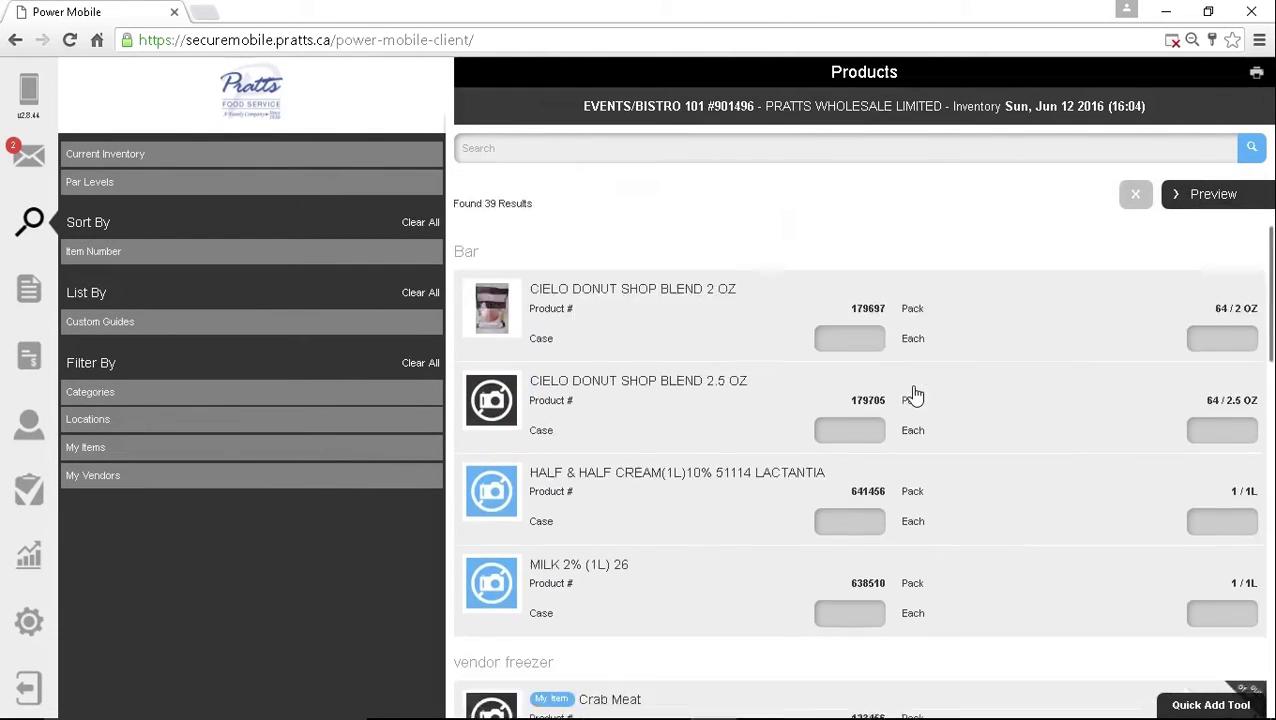
pyautogui.scroll(-4, 664, 379)
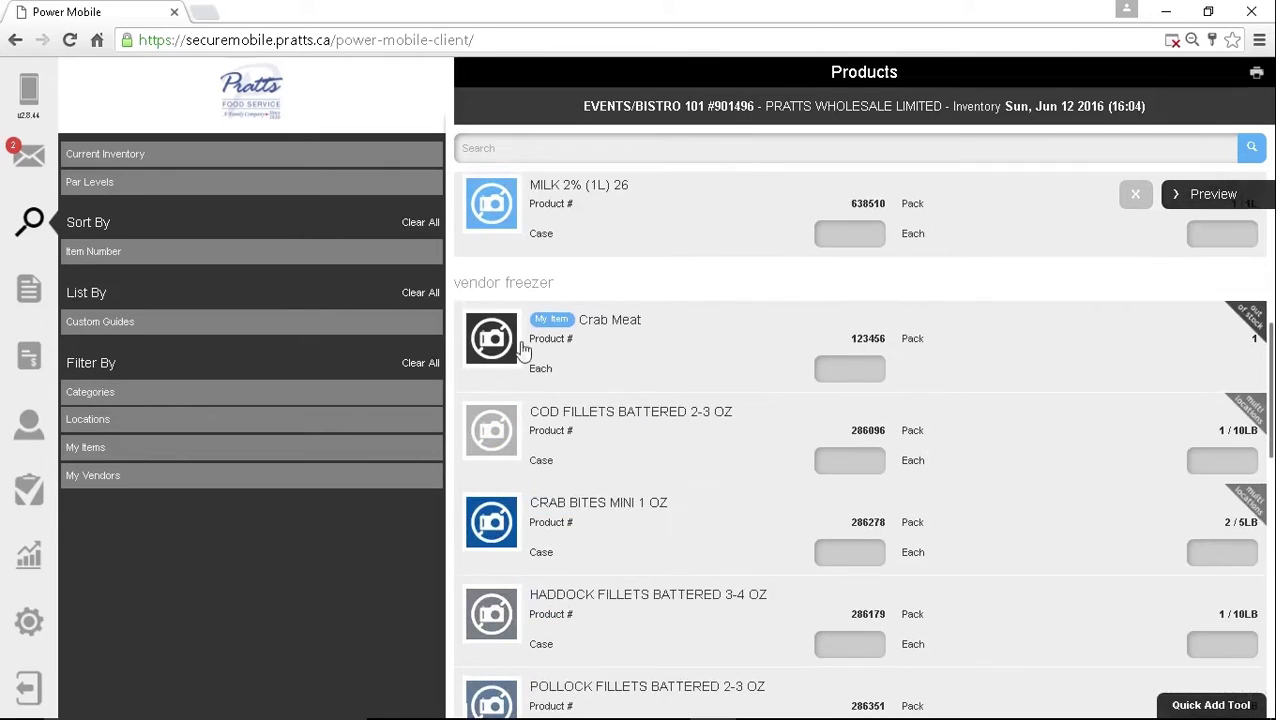
pyautogui.scroll(-10, 642, 296)
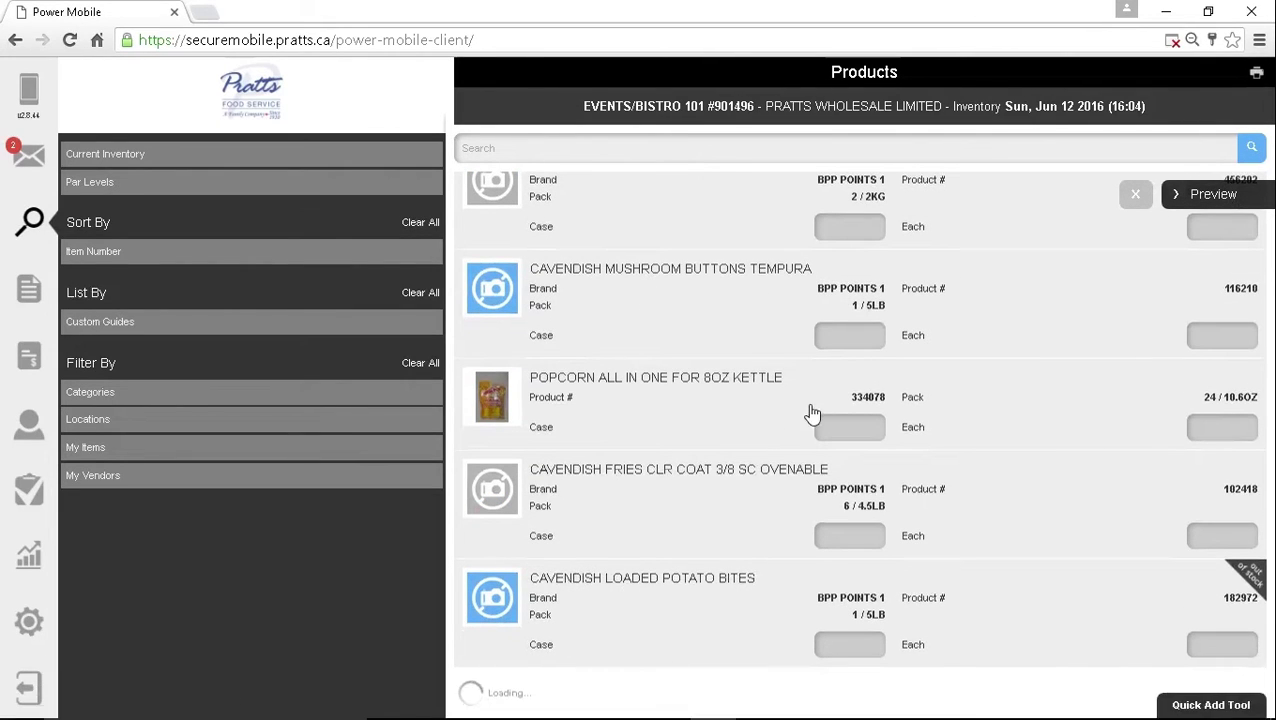
pyautogui.scroll(-4, 764, 578)
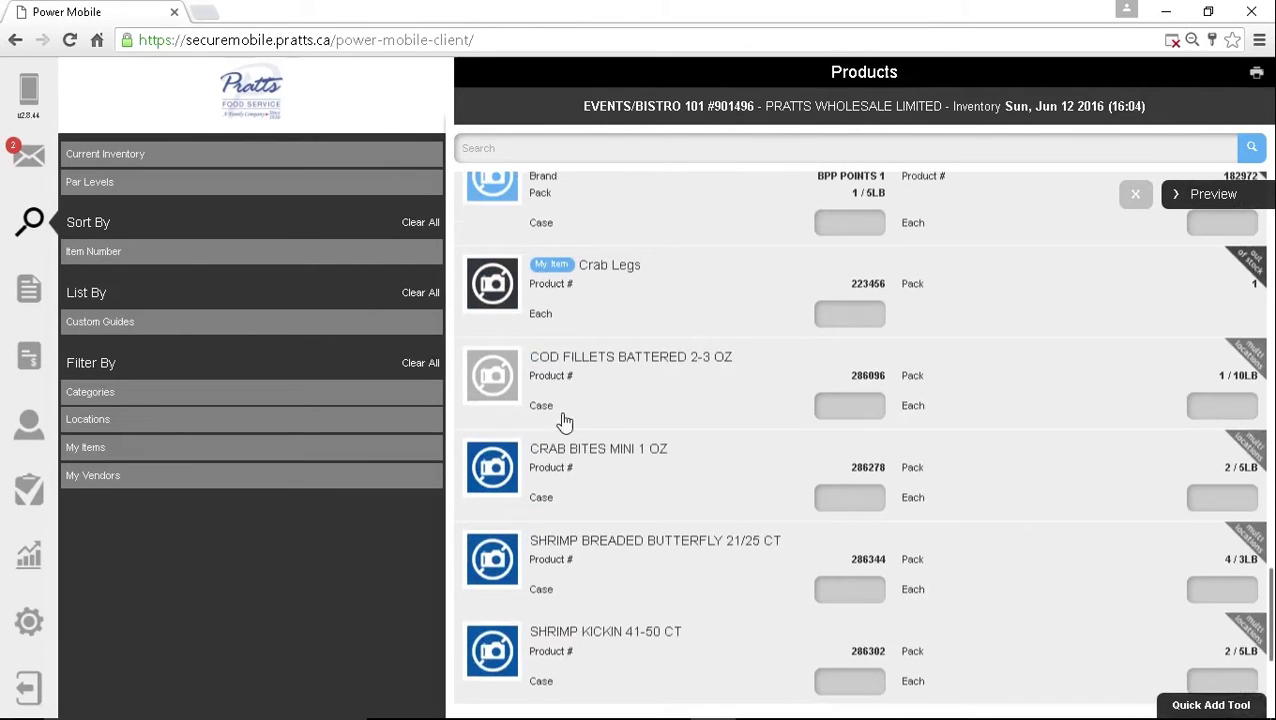
pyautogui.scroll(5, 824, 458)
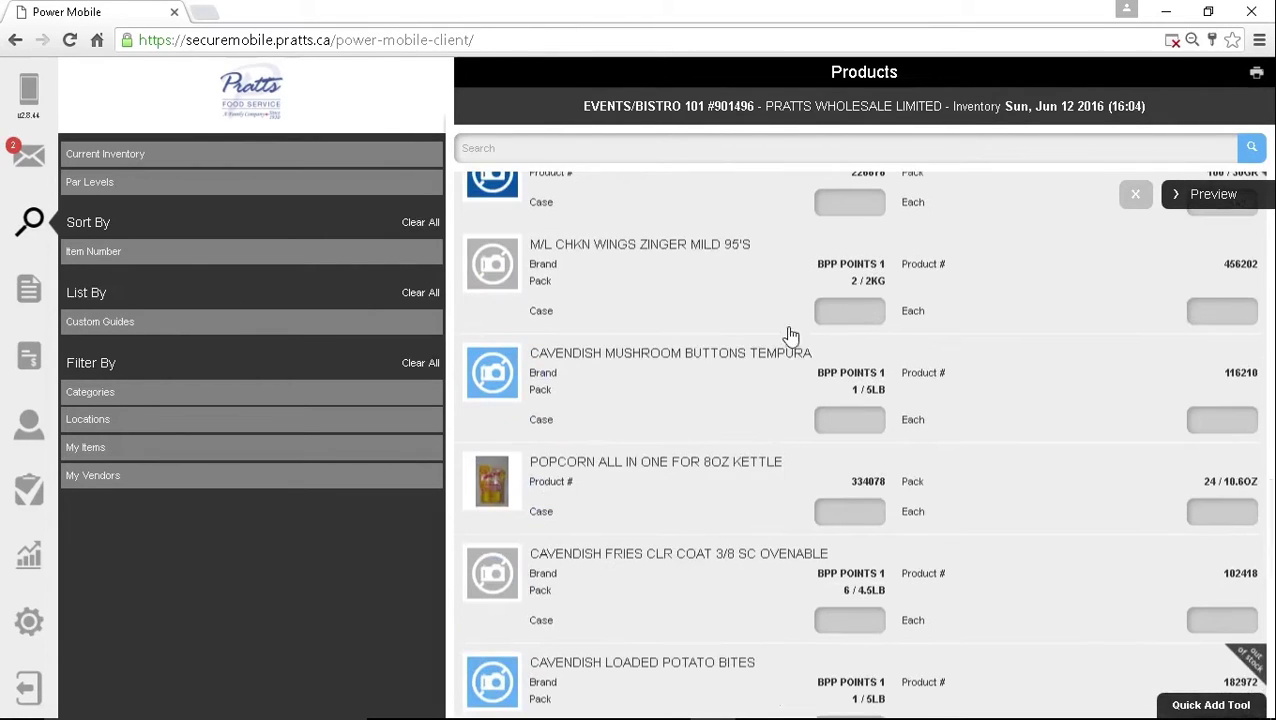
pyautogui.scroll(3, 900, 375)
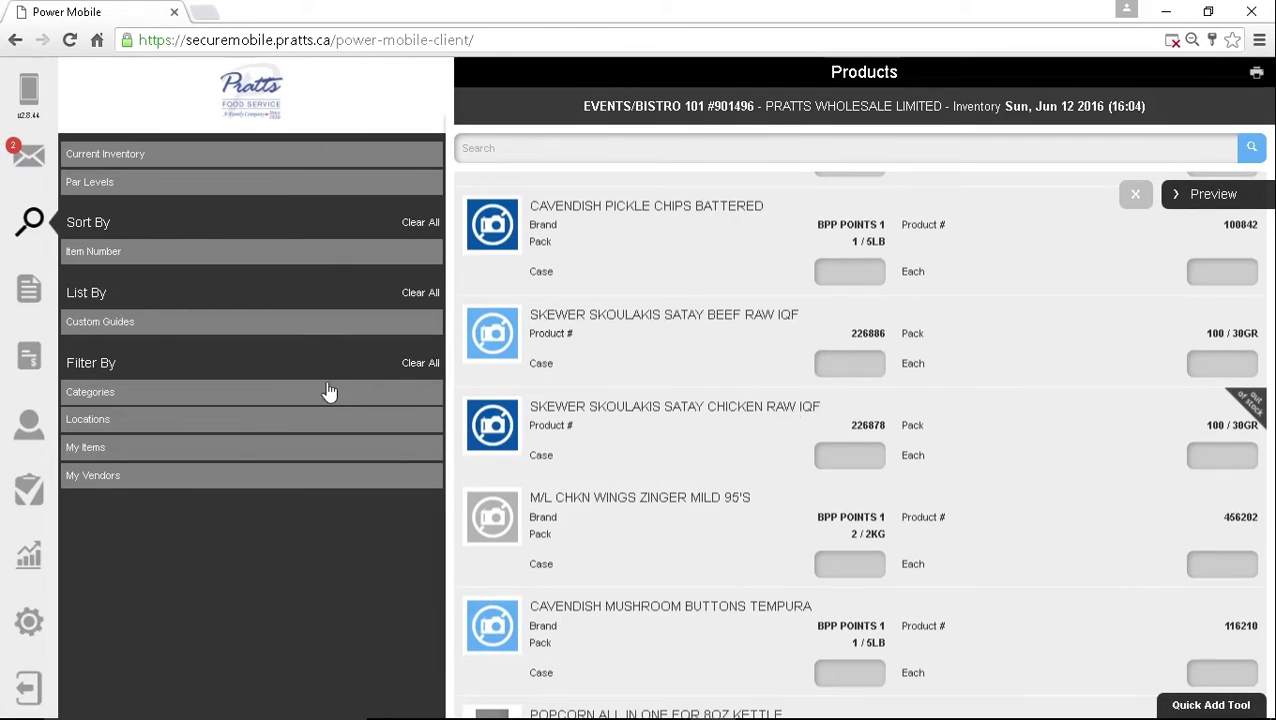
# Leave categories unchanged and tick every location, including Bar and Dry Storage 3, in the Locations filter.
pyautogui.click(296, 398)
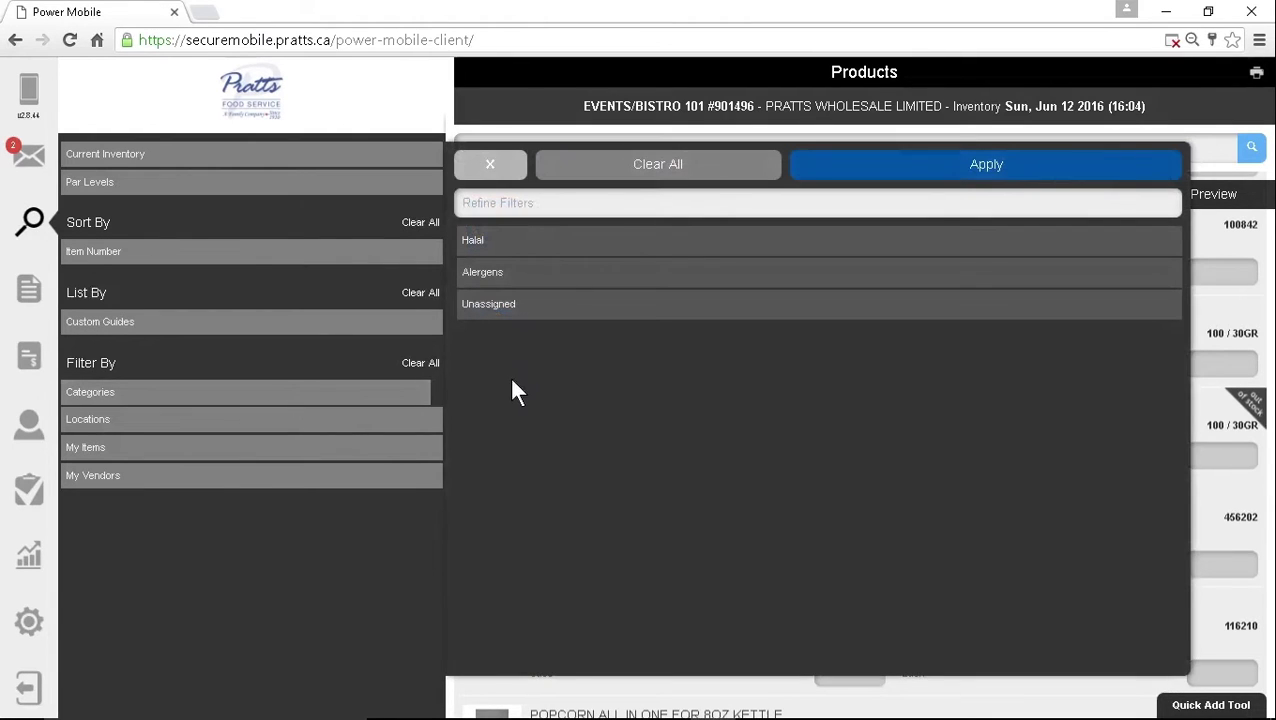
pyautogui.click(496, 165)
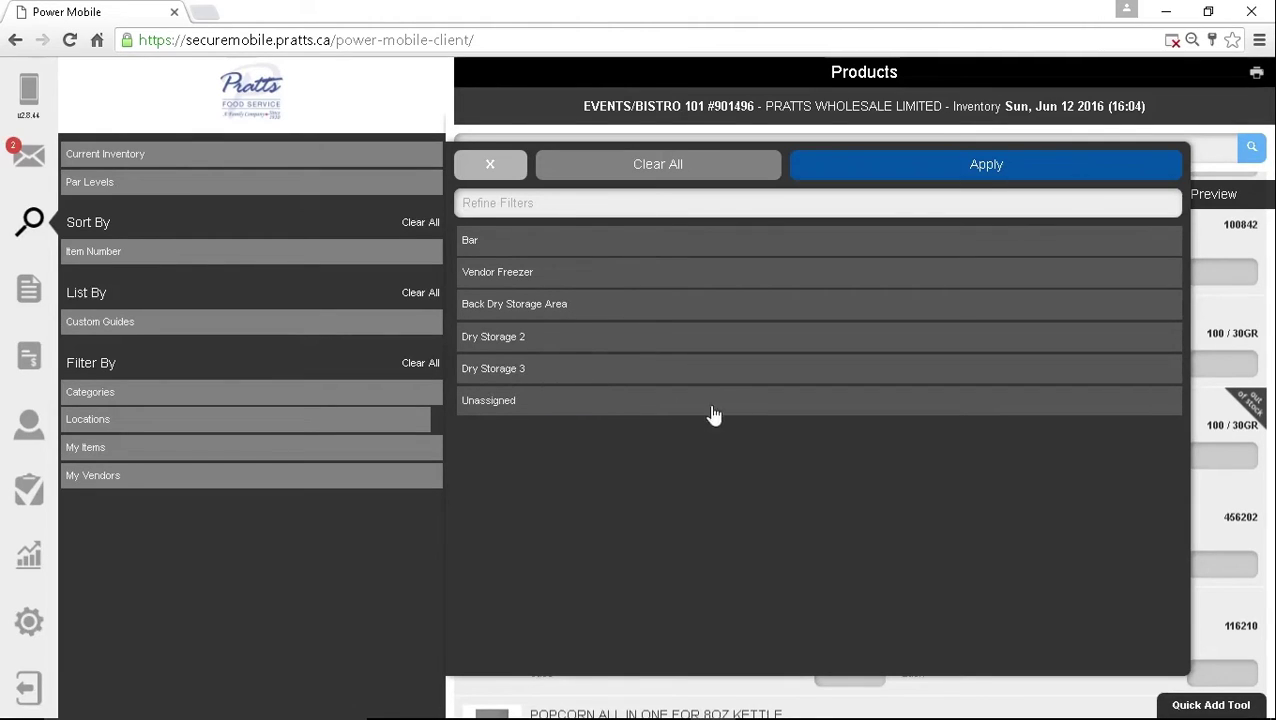
pyautogui.click(1086, 250)
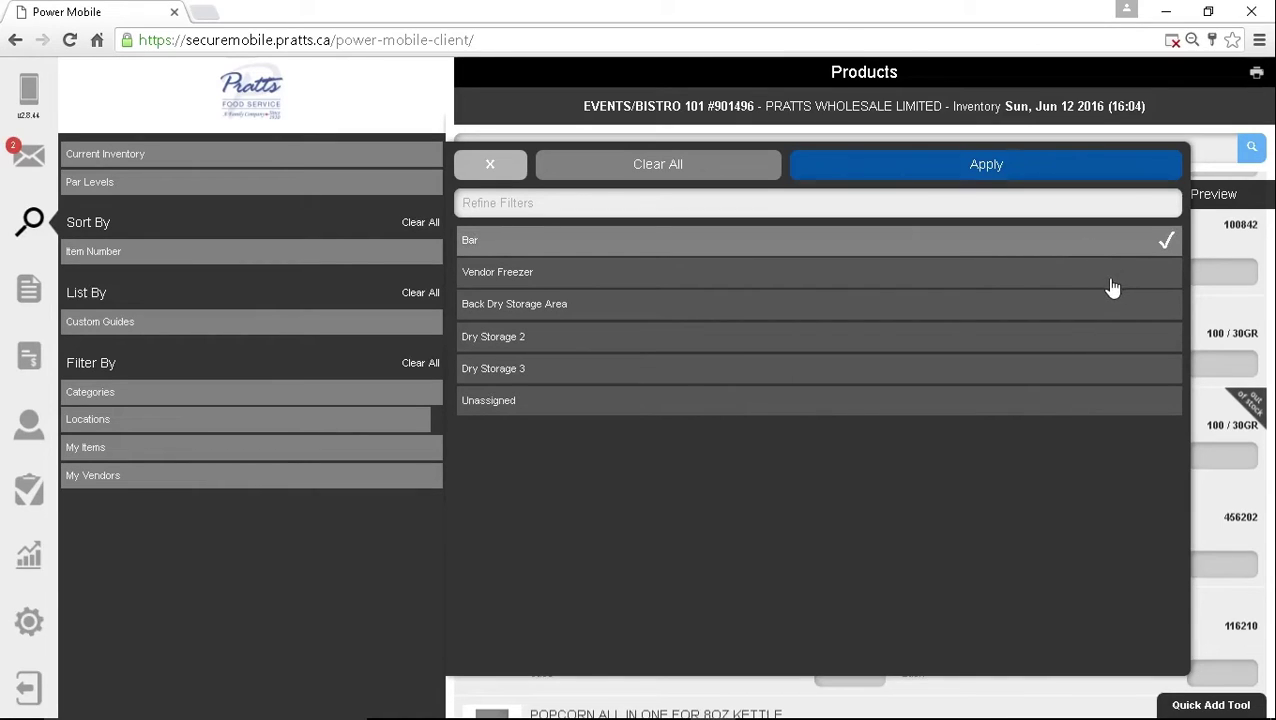
pyautogui.click(1112, 285)
pyautogui.click(1108, 318)
pyautogui.click(1108, 345)
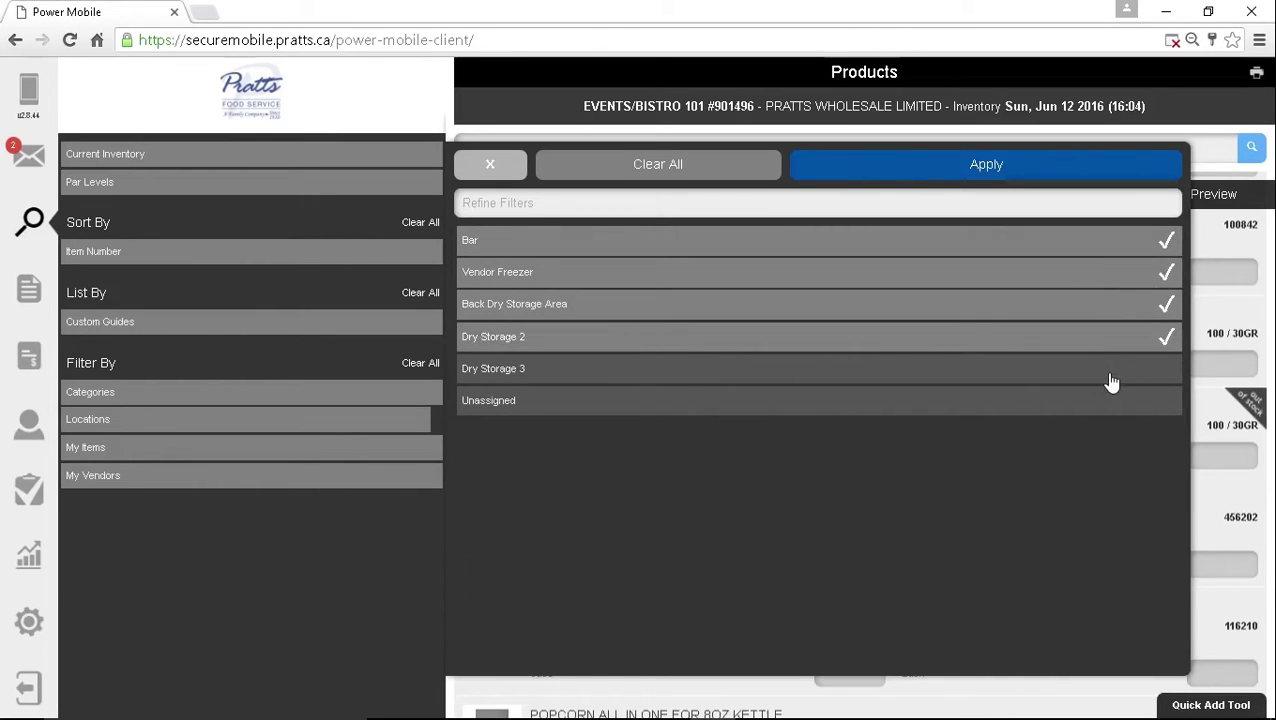
pyautogui.click(1111, 382)
pyautogui.click(1115, 404)
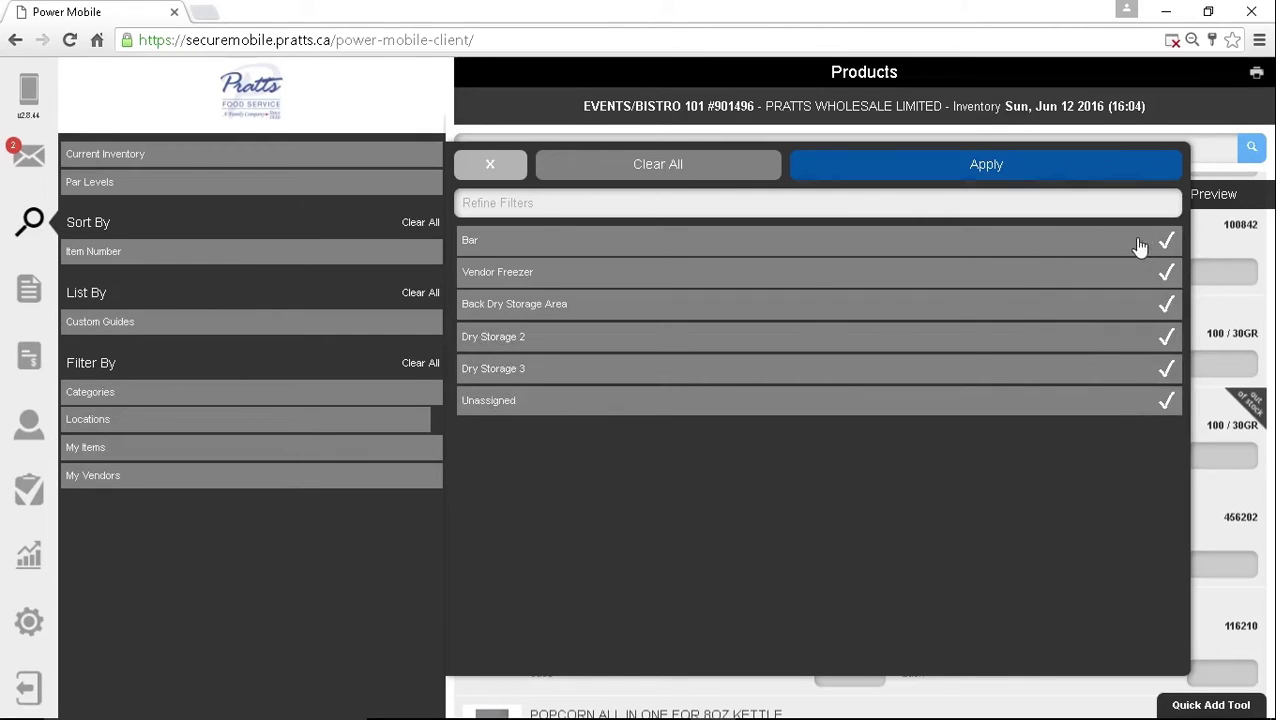
# Untick Vendor Freezer, Back Dry Storage Area, Dry Storage 2 and Unassigned, then apply the filter.
pyautogui.click(1134, 276)
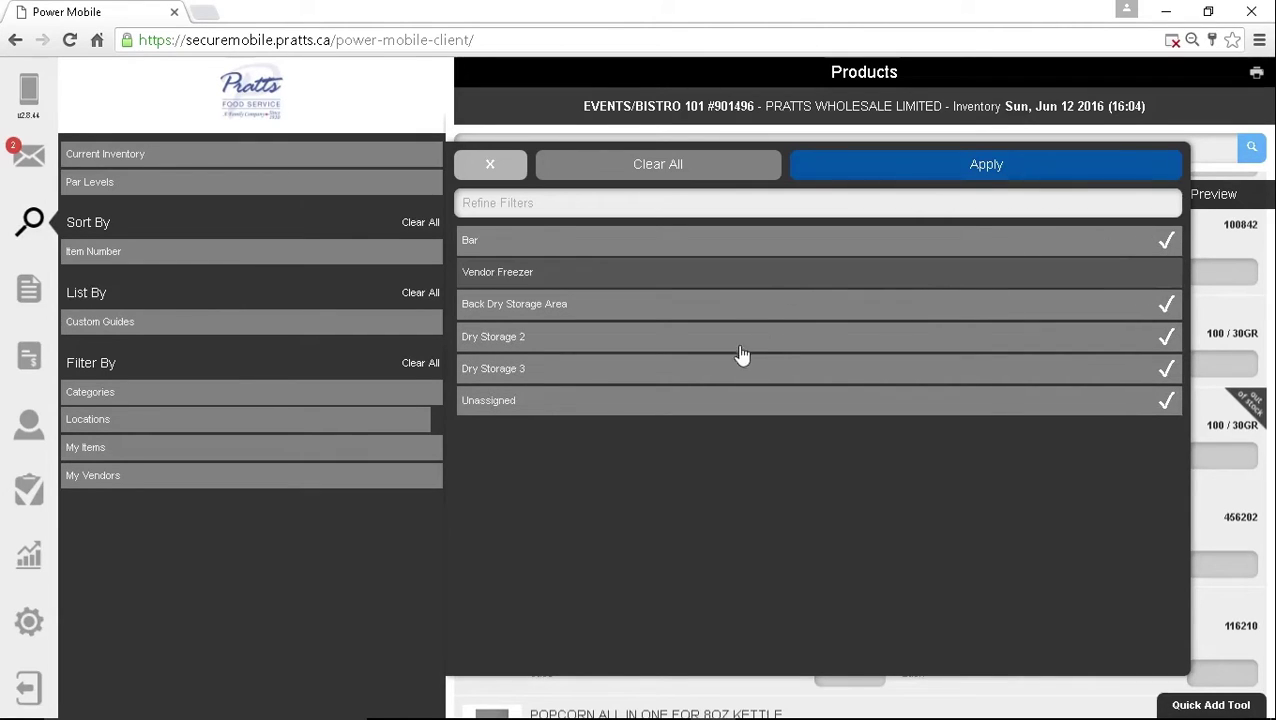
pyautogui.click(908, 310)
pyautogui.click(805, 345)
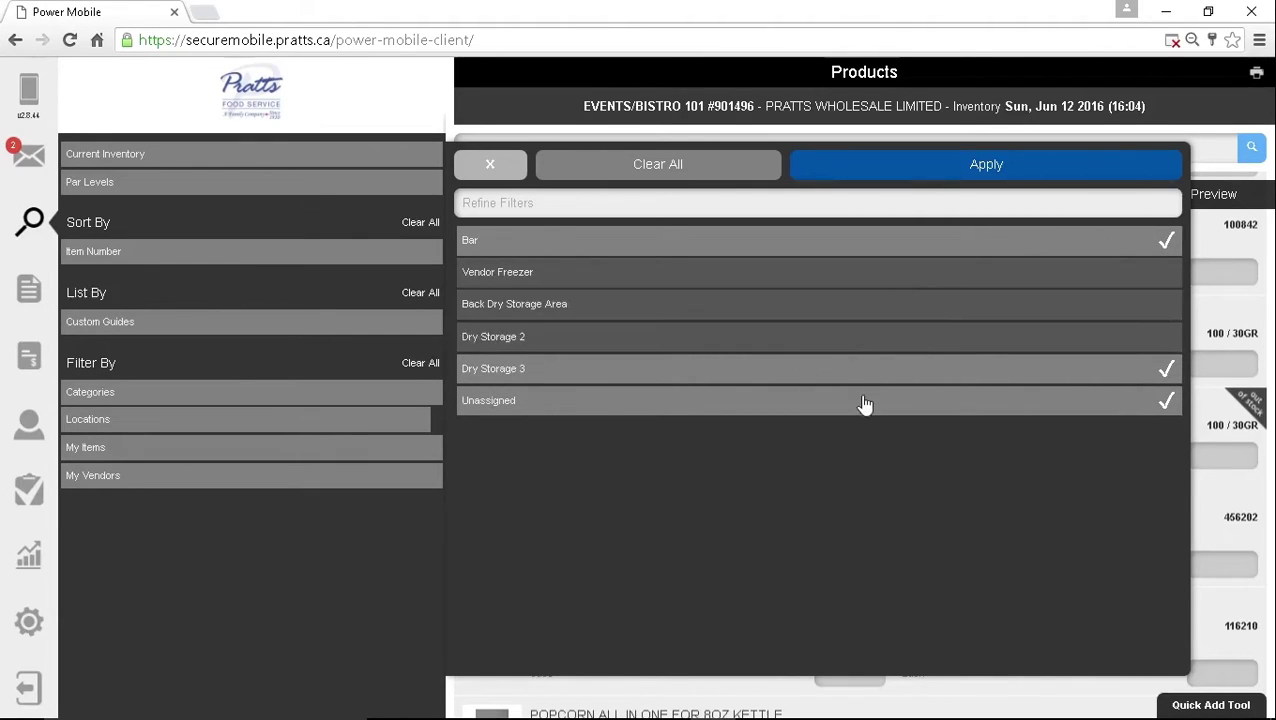
pyautogui.click(865, 404)
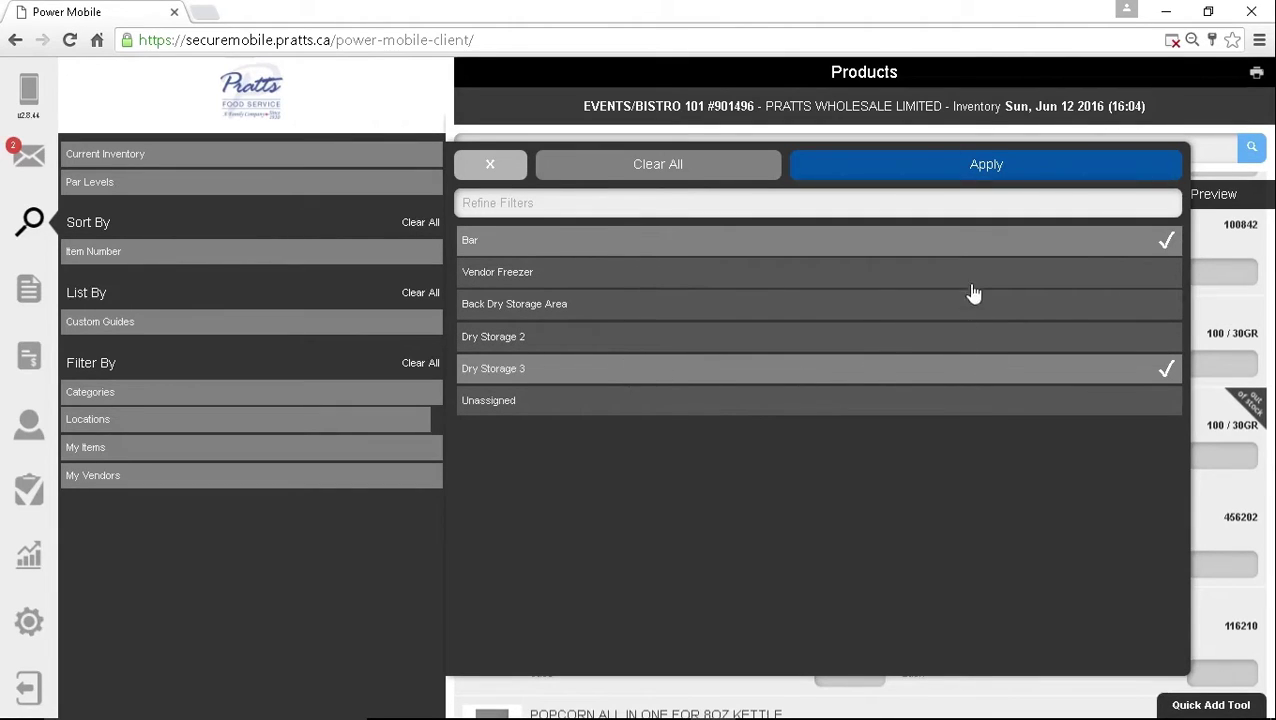
pyautogui.click(975, 164)
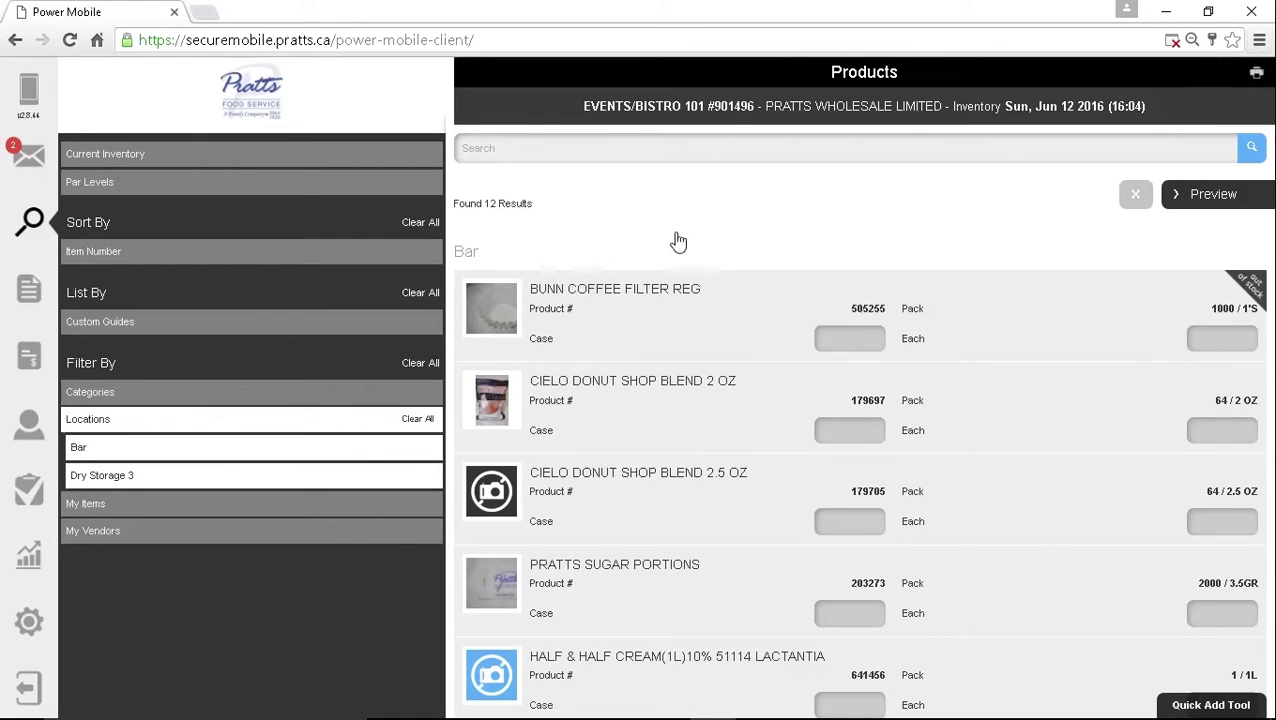
pyautogui.scroll(-4, 655, 262)
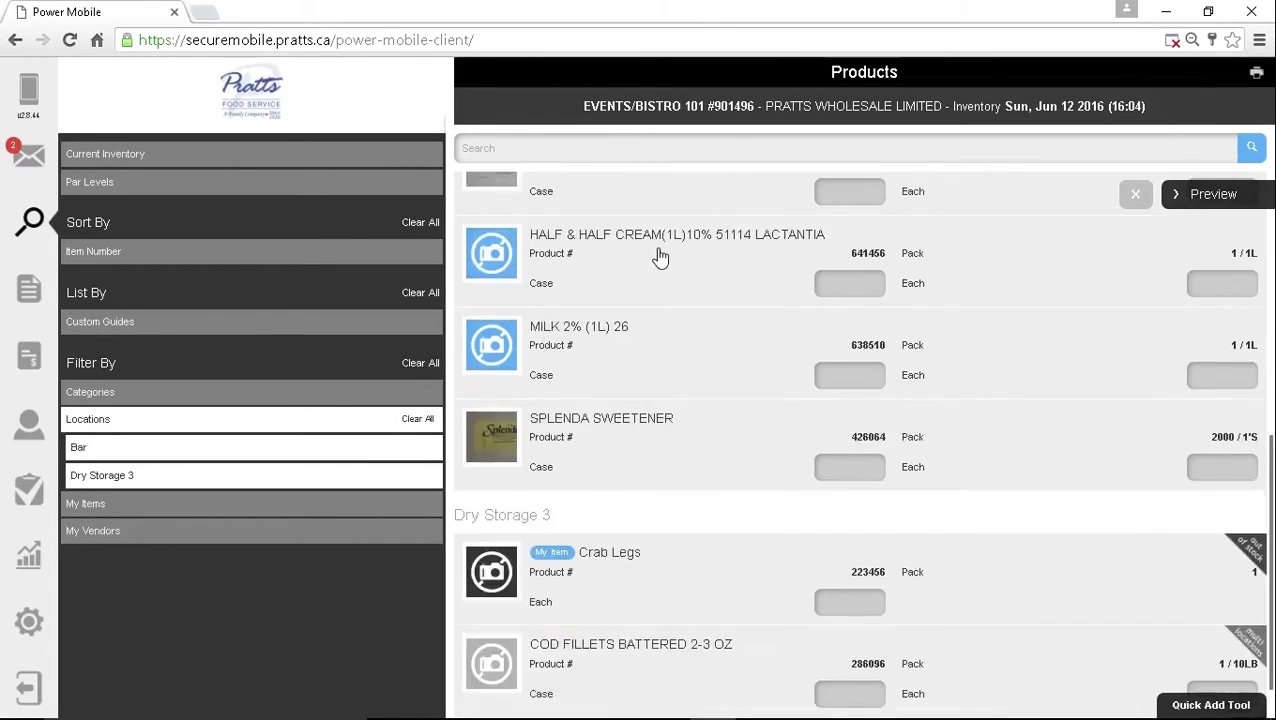
pyautogui.scroll(-2, 726, 440)
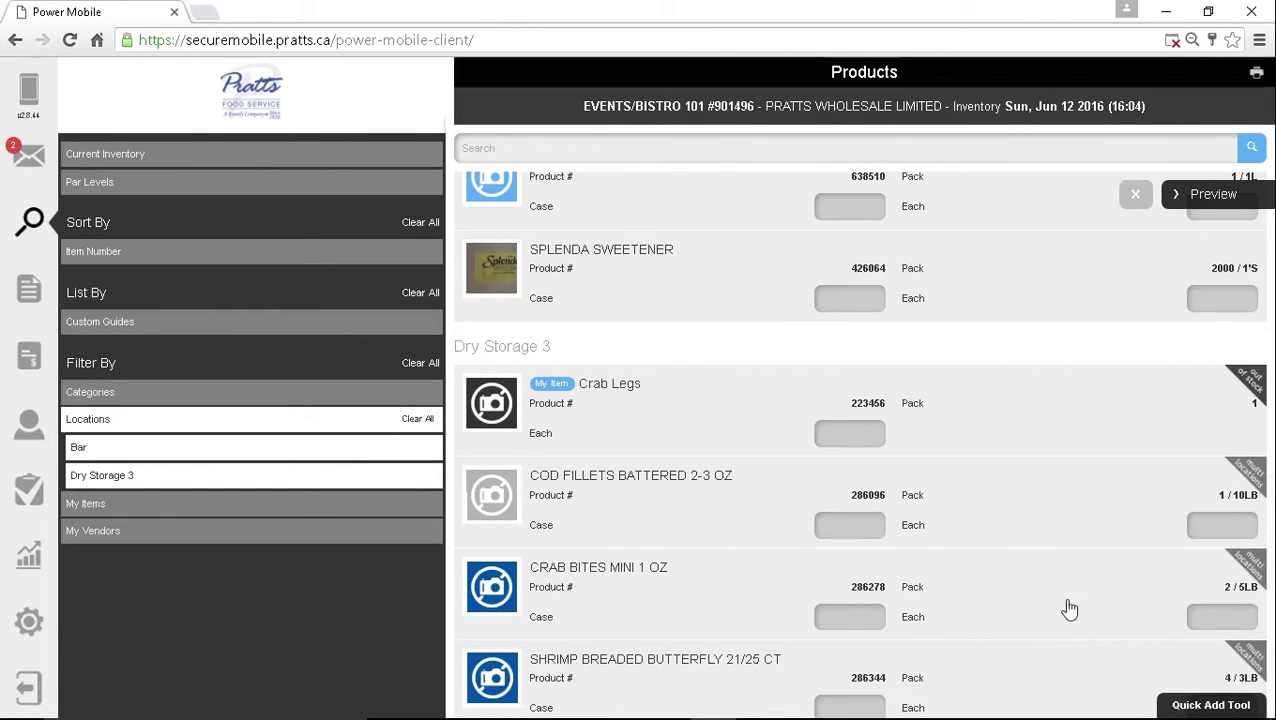
pyautogui.scroll(1, 965, 528)
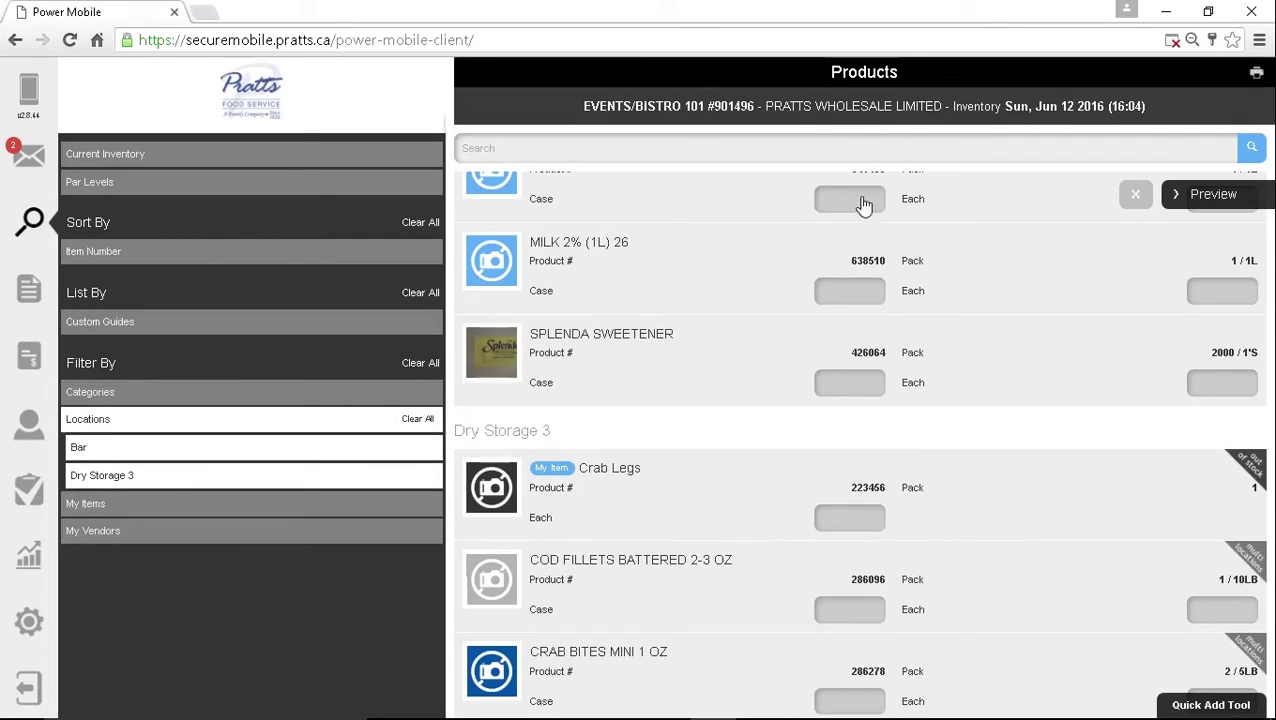
pyautogui.scroll(2, 992, 400)
pyautogui.scroll(3, 1042, 450)
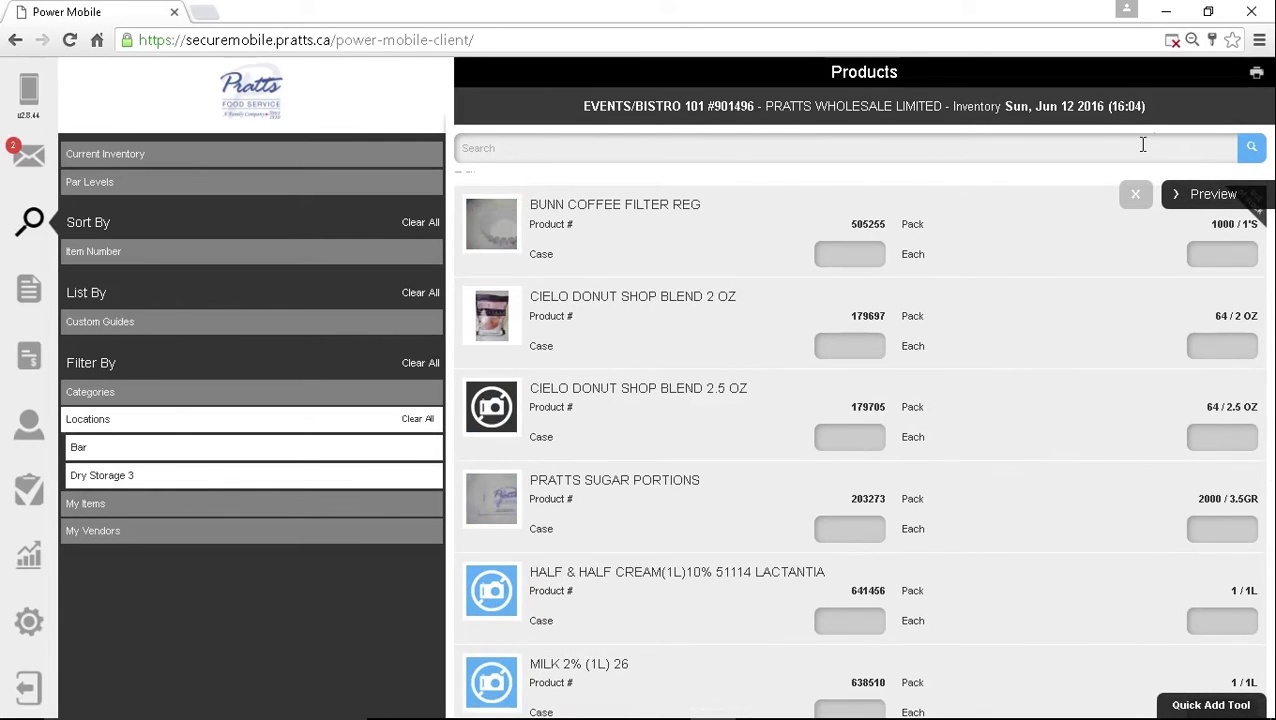
pyautogui.click(1256, 78)
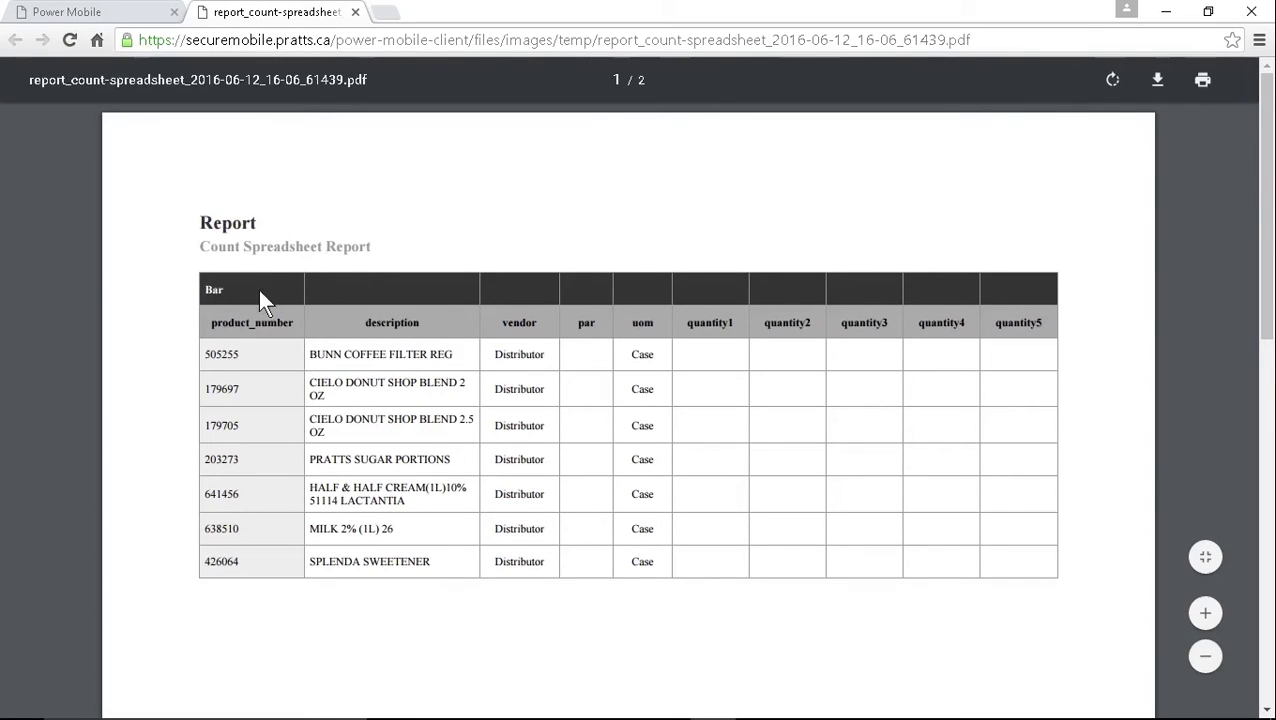
# Review the two-page count spreadsheet PDF and bring up its Save As dialog.
pyautogui.scroll(-6, 512, 309)
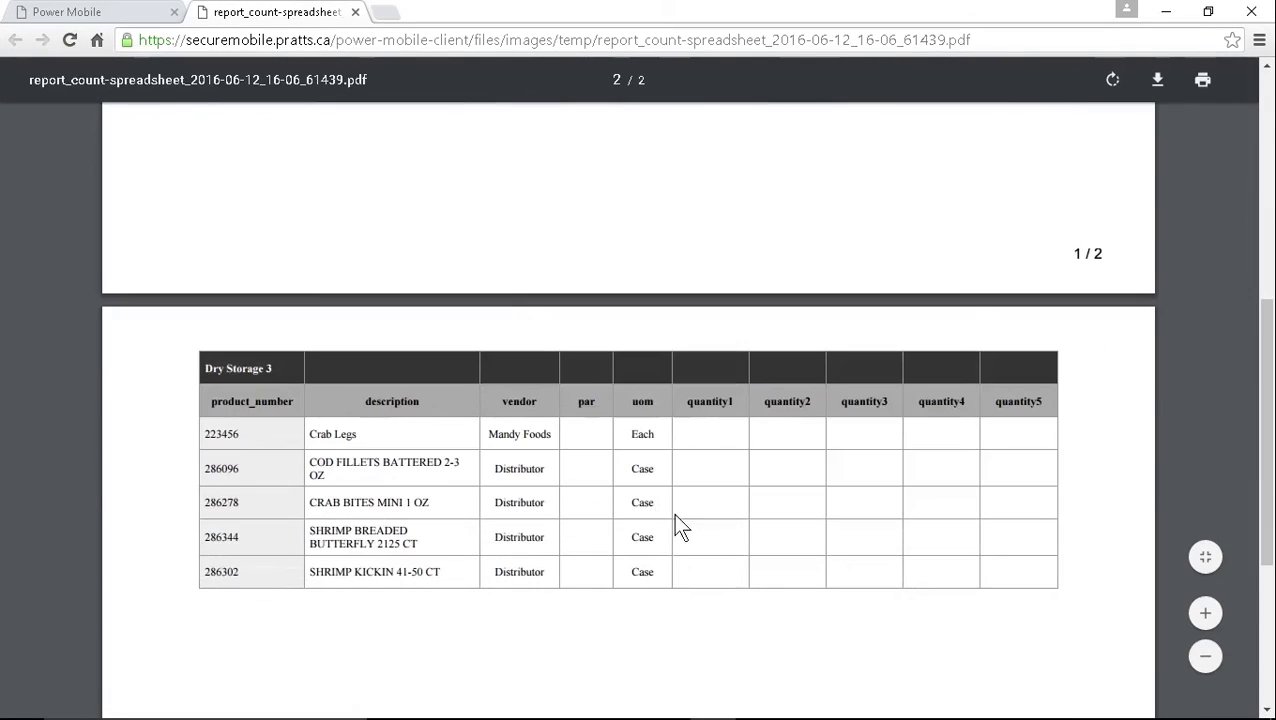
pyautogui.scroll(6, 841, 372)
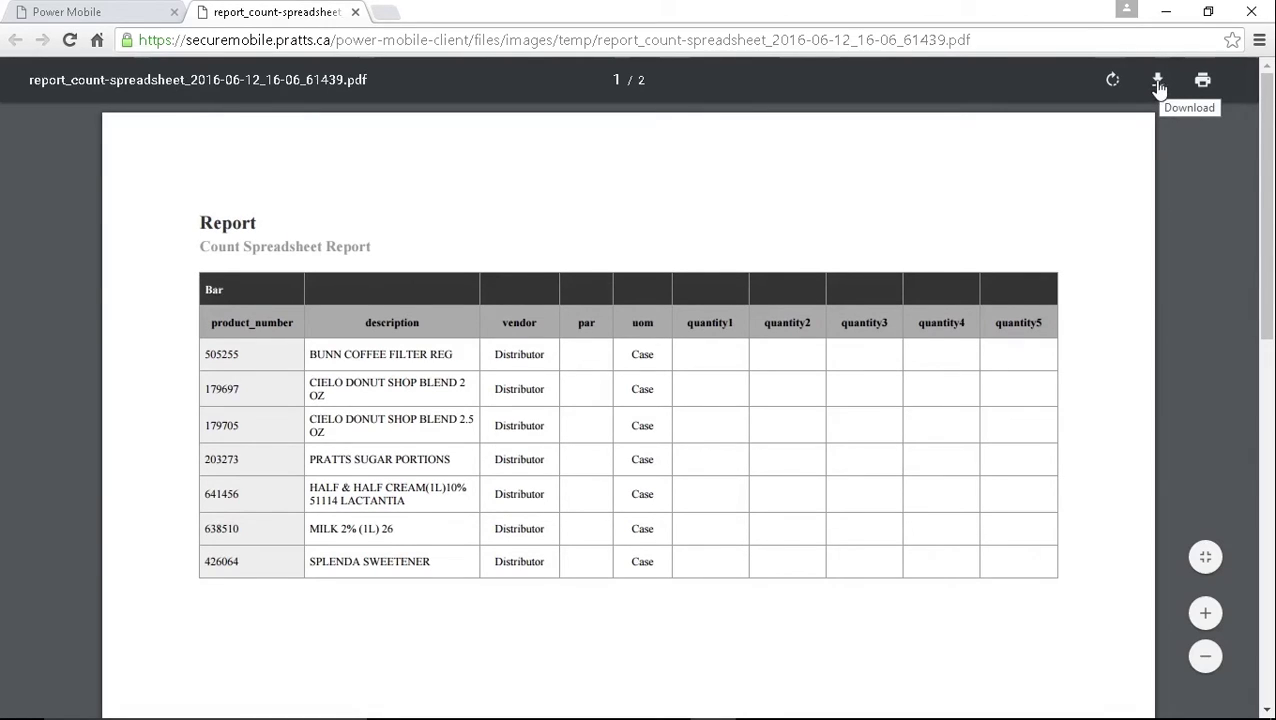
pyautogui.click(1158, 88)
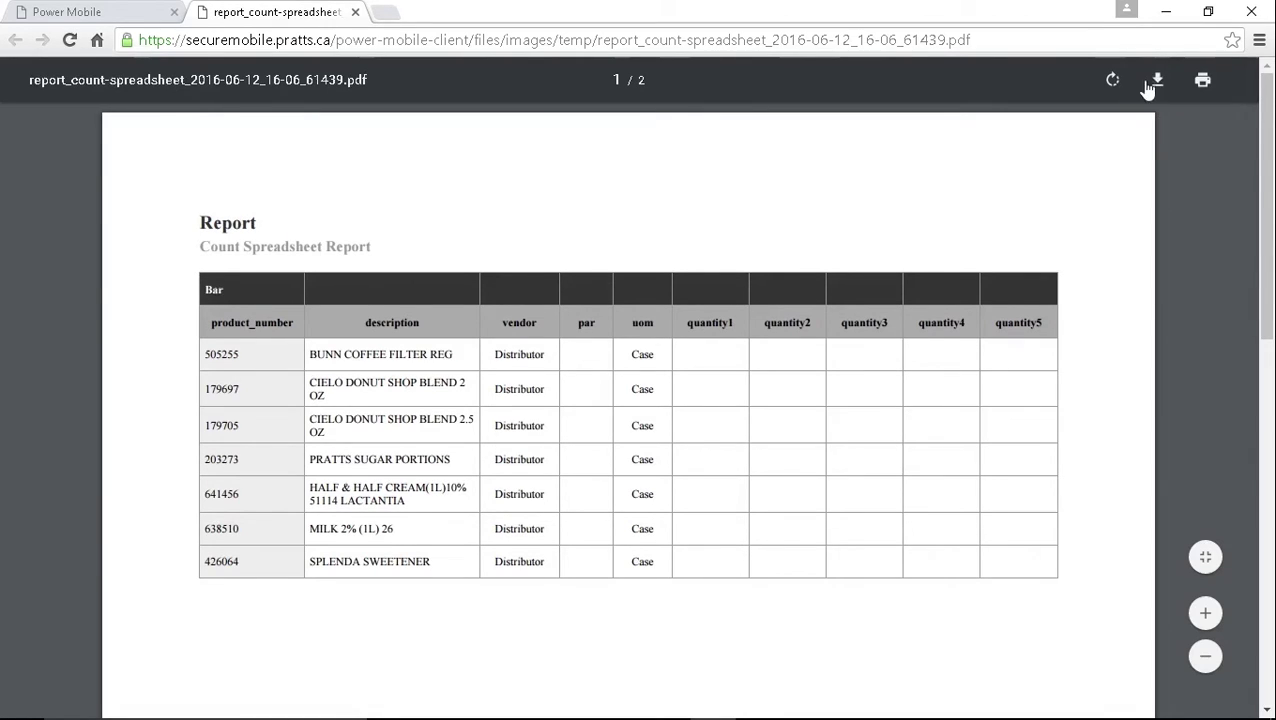
# Save the report_count-spreadsheet PDF into the Documents\Inventories folder.
pyautogui.click(1200, 84)
pyautogui.click(1158, 84)
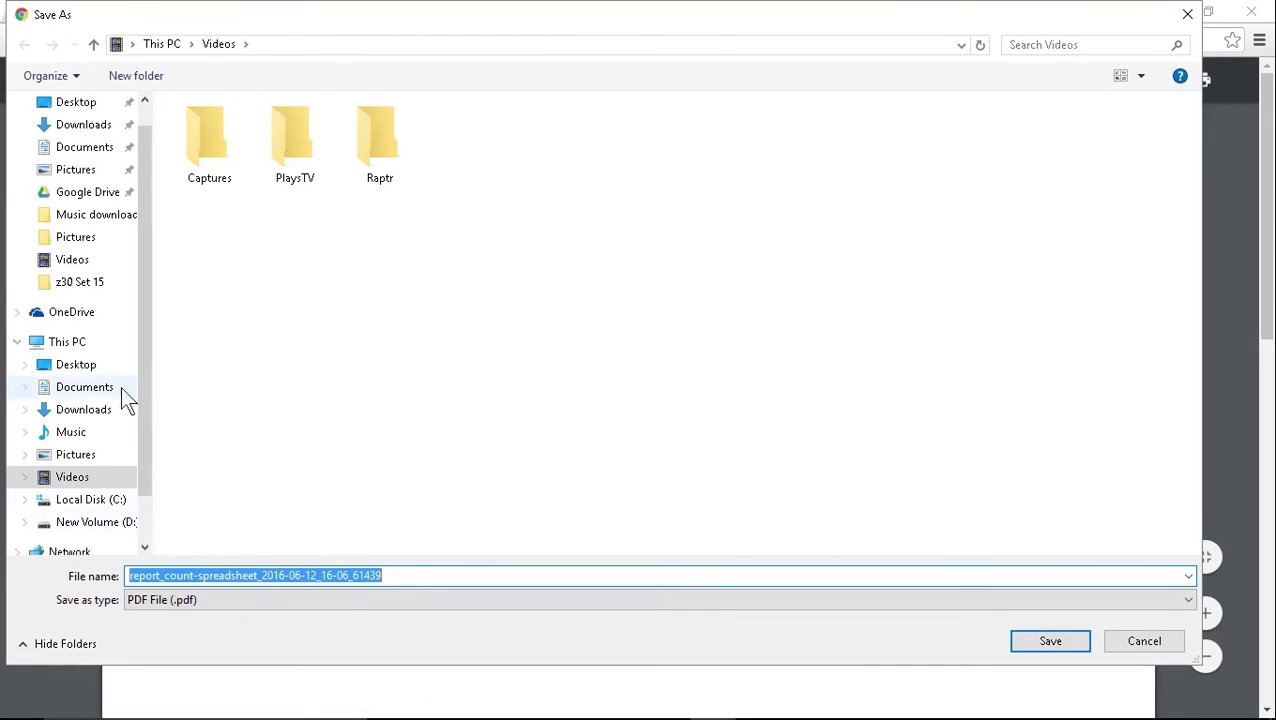
pyautogui.click(86, 389)
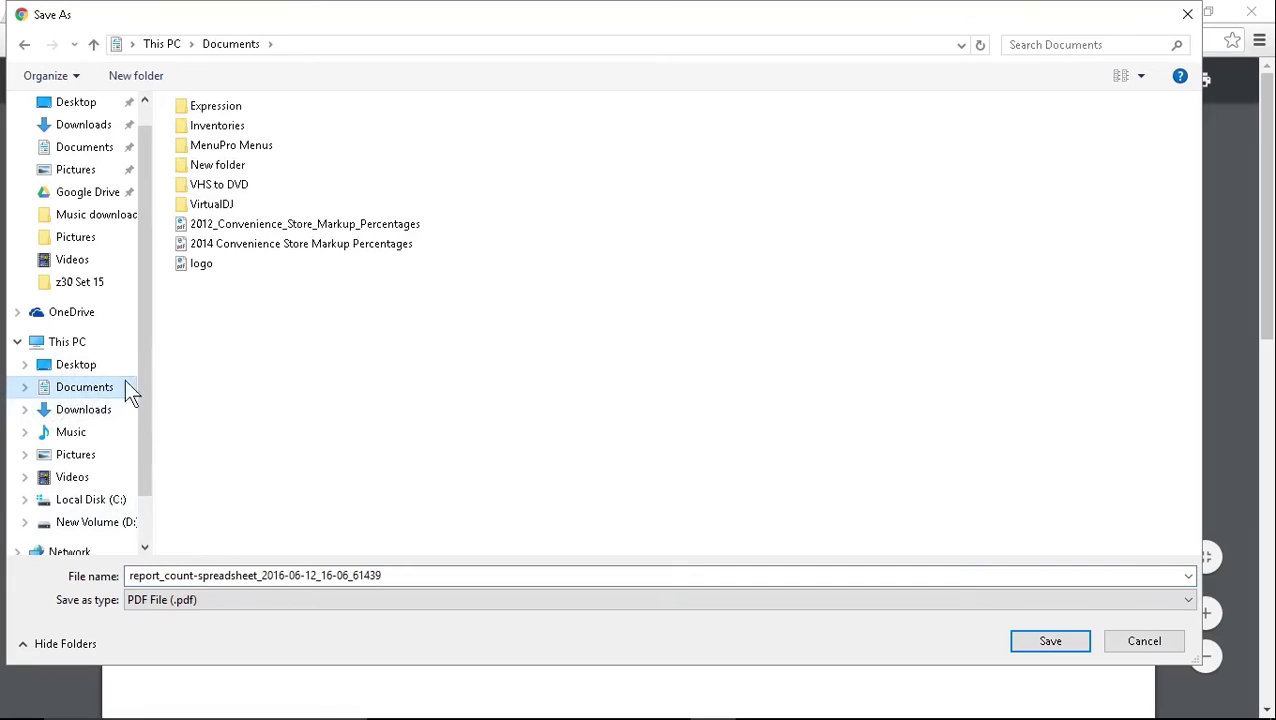
pyautogui.doubleClick(205, 125)
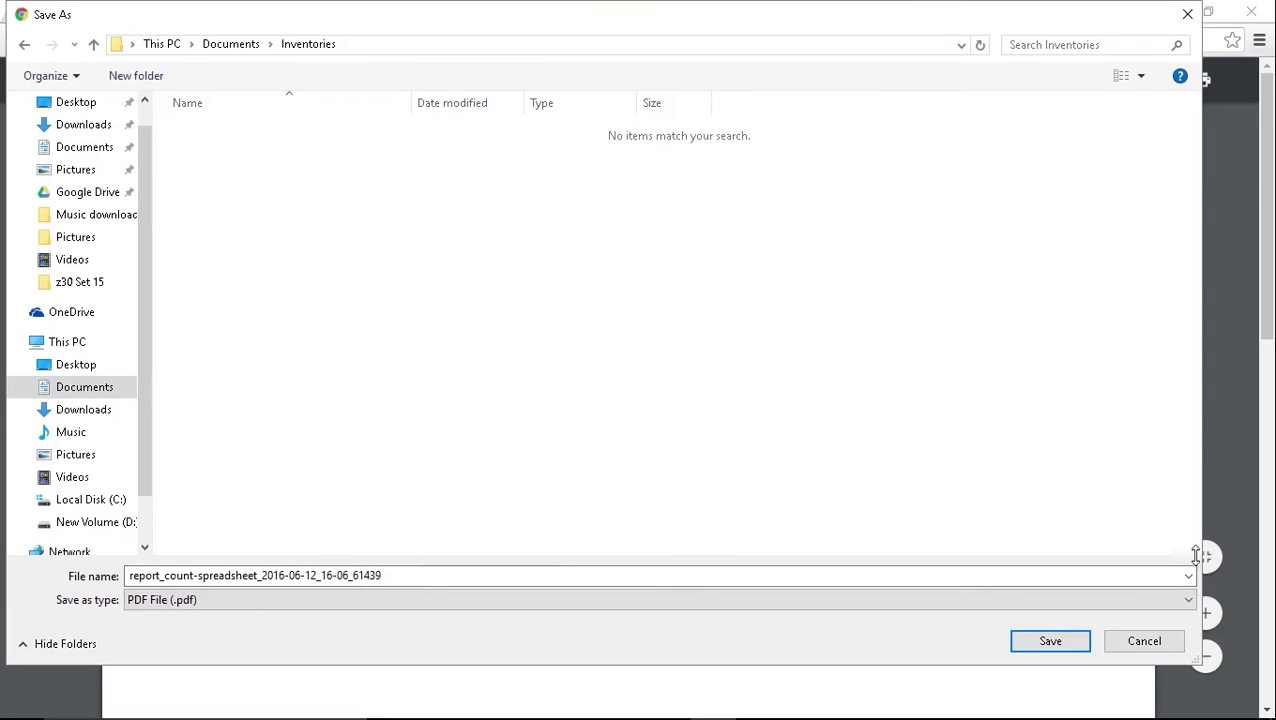
pyautogui.click(1050, 643)
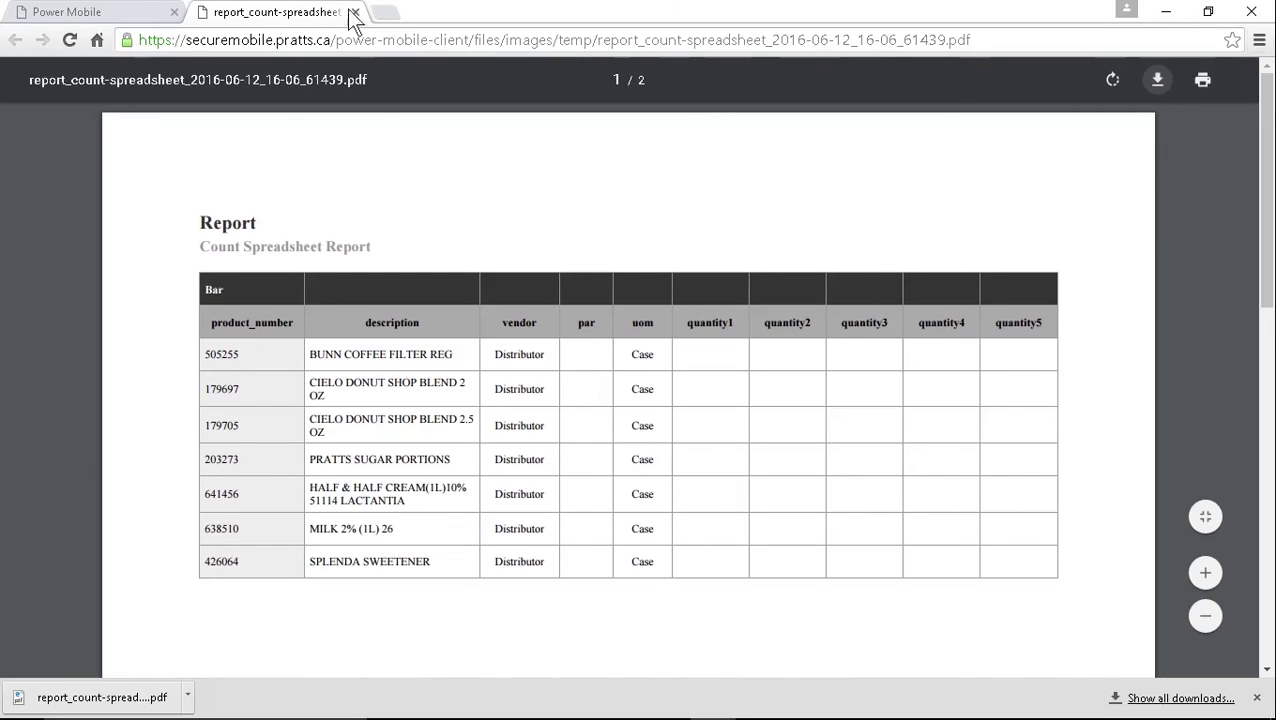
# Switch back to the Power Mobile tab showing the 12 Bar and Dry Storage 3 products.
pyautogui.click(93, 13)
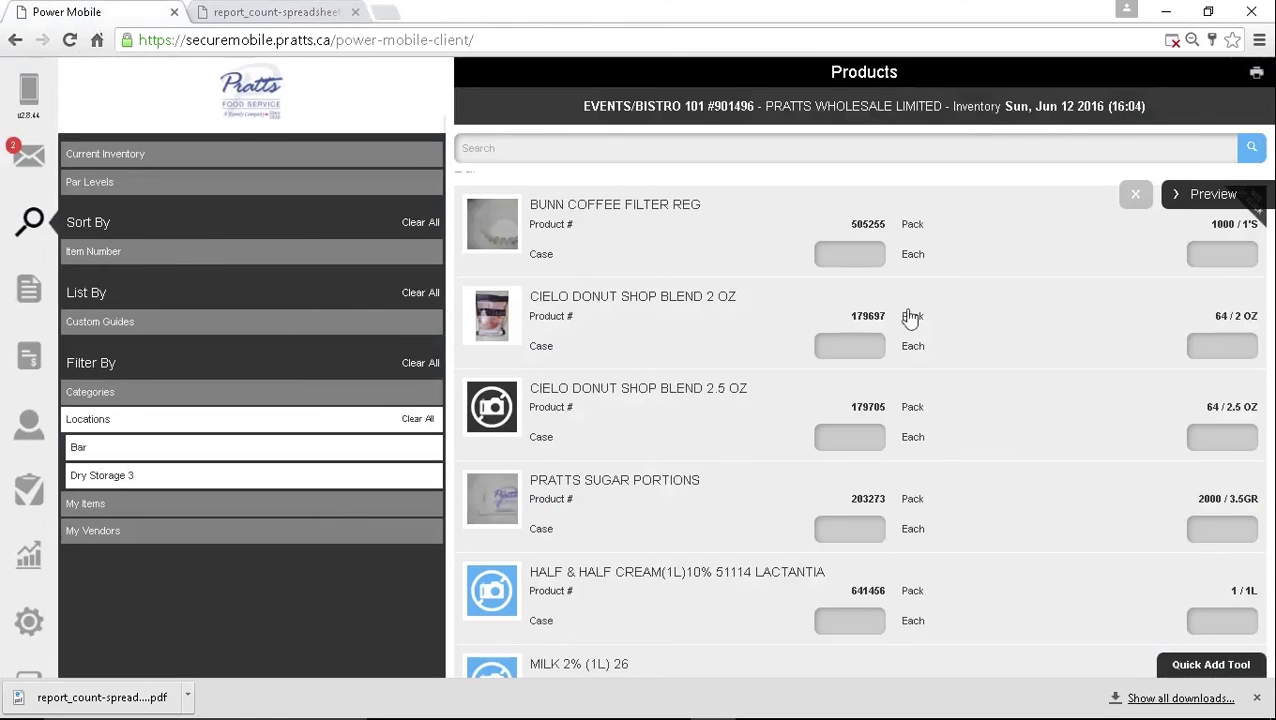
pyautogui.scroll(2, 1012, 364)
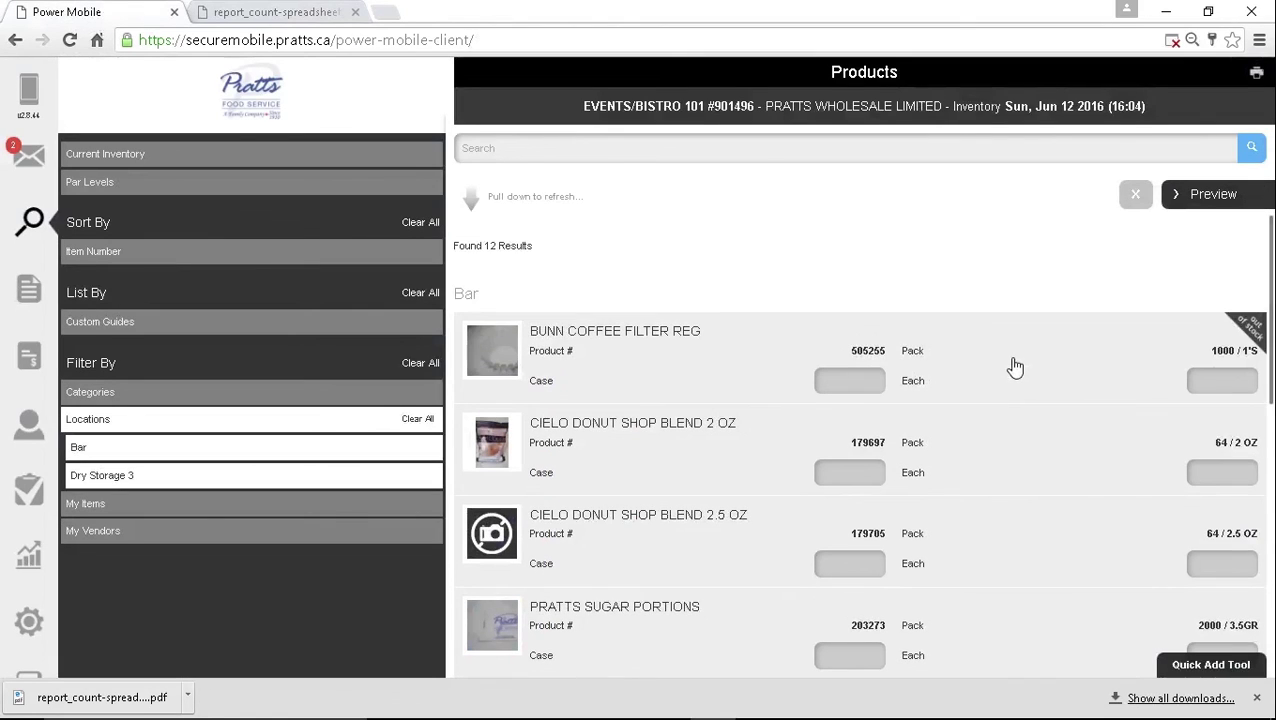